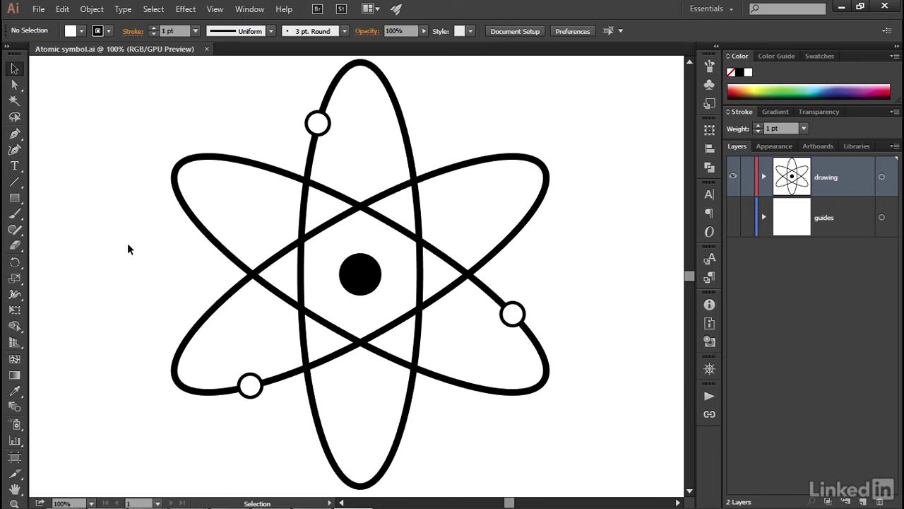
Toggle the artwork to Outline view and back to full-colour Preview
key("a")
key("ctrl+y")
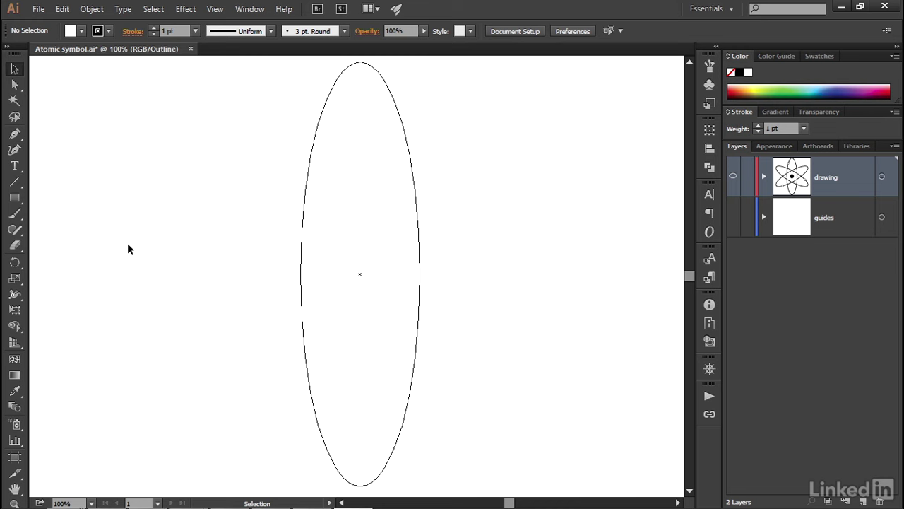
key("ctrl+y")
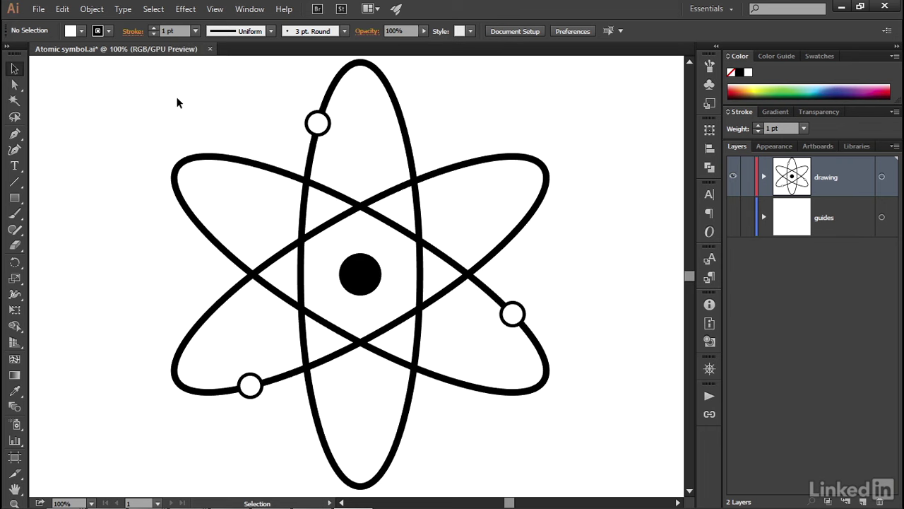
Create a new document from the 'RGB with center guides.ait' template
left_click(38, 10)
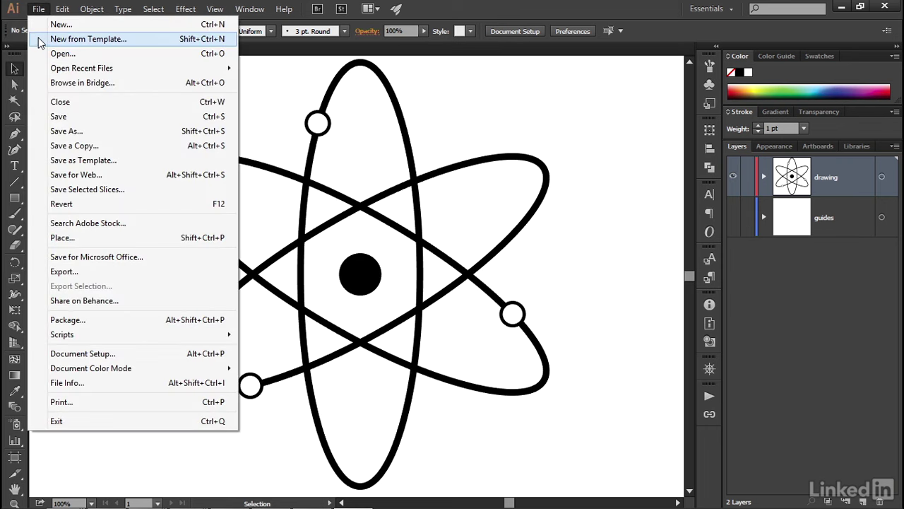
left_click(172, 39)
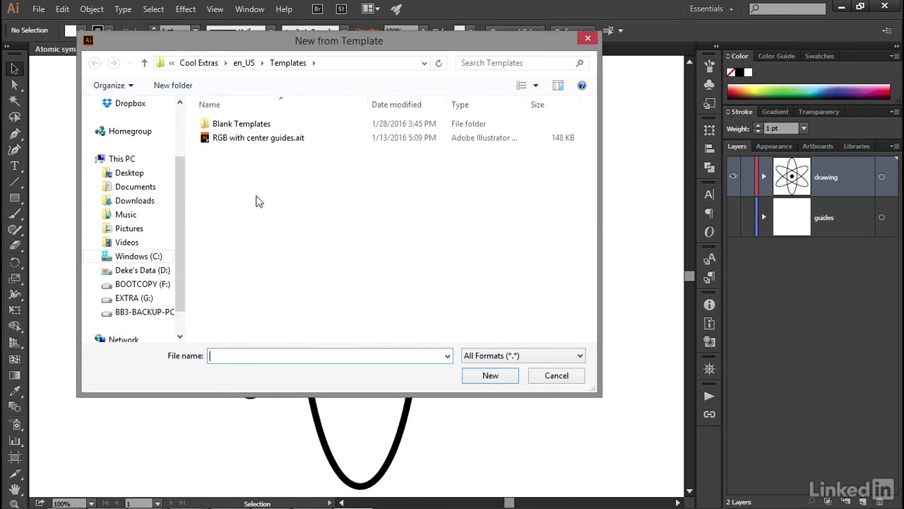
double_click(203, 138)
left_click(14, 197)
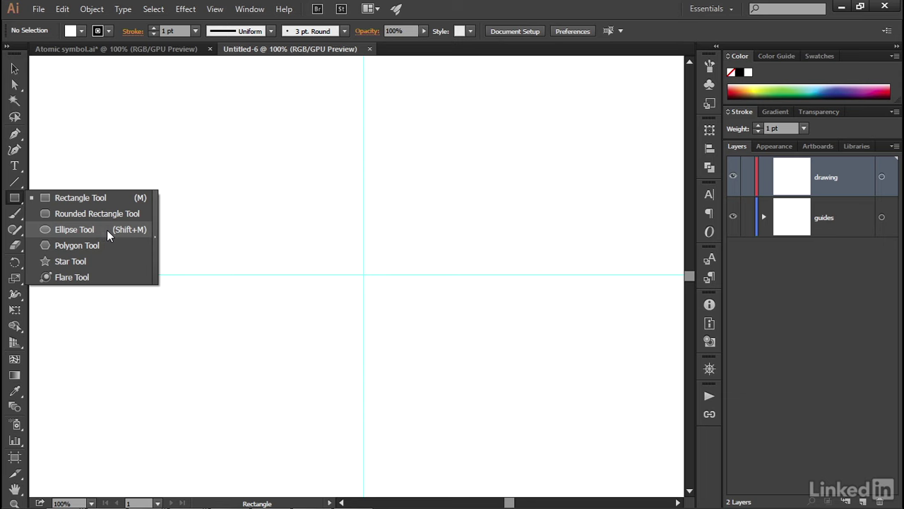
Draw an ellipse of width 180 pt and height 640 pt at the guides' crossing point
left_click(106, 229)
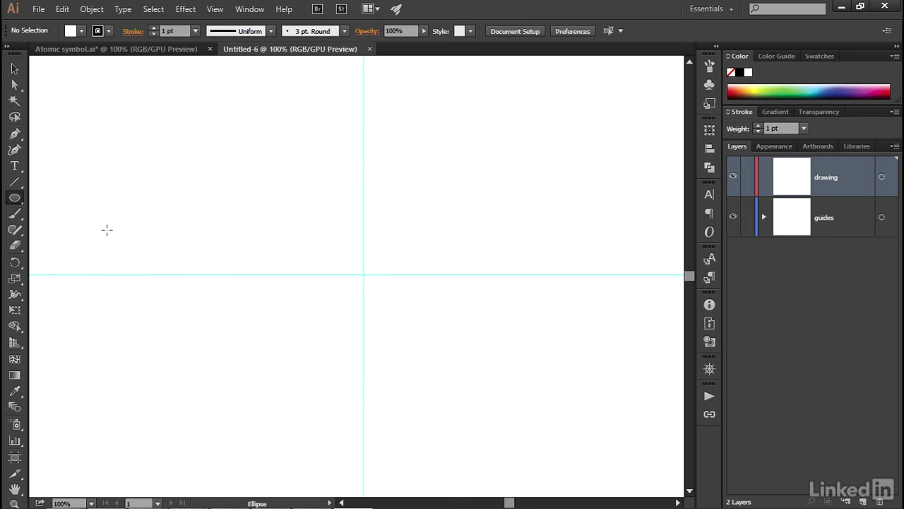
left_click(363, 273)
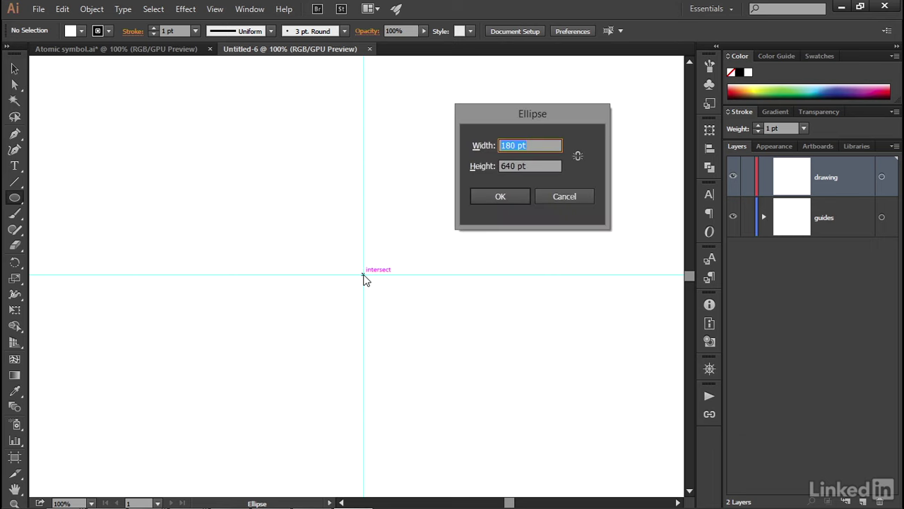
left_click(534, 145)
left_click(528, 165)
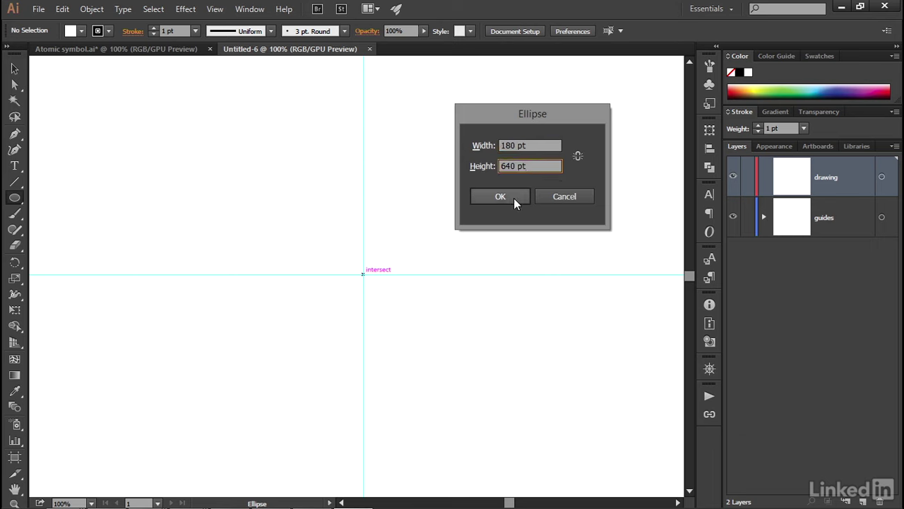
left_click(514, 198)
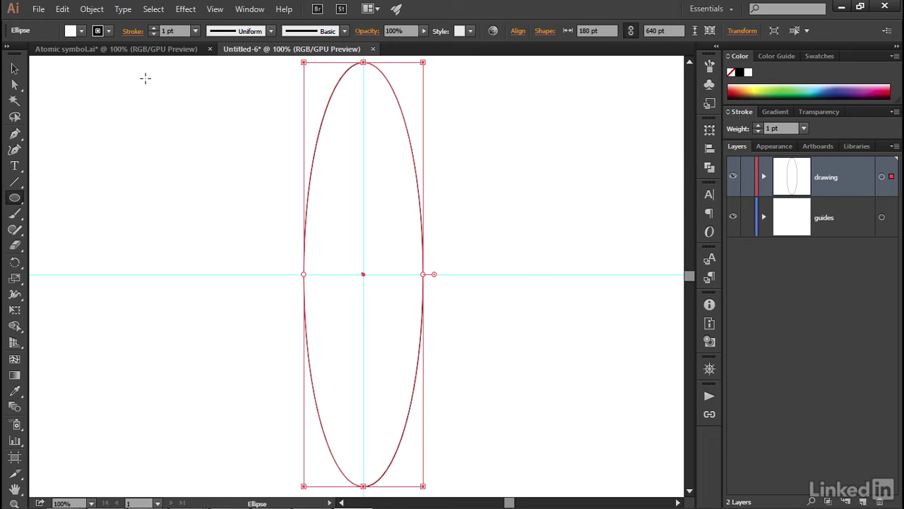
Give the ellipse a 10 pt stroke weight and a black fill
left_click(163, 31)
type("10")
key("Return")
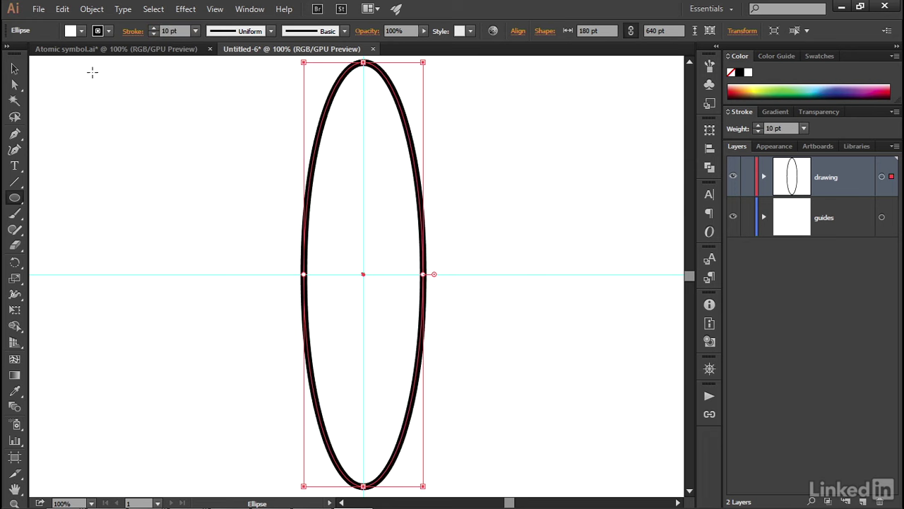
left_click(73, 31)
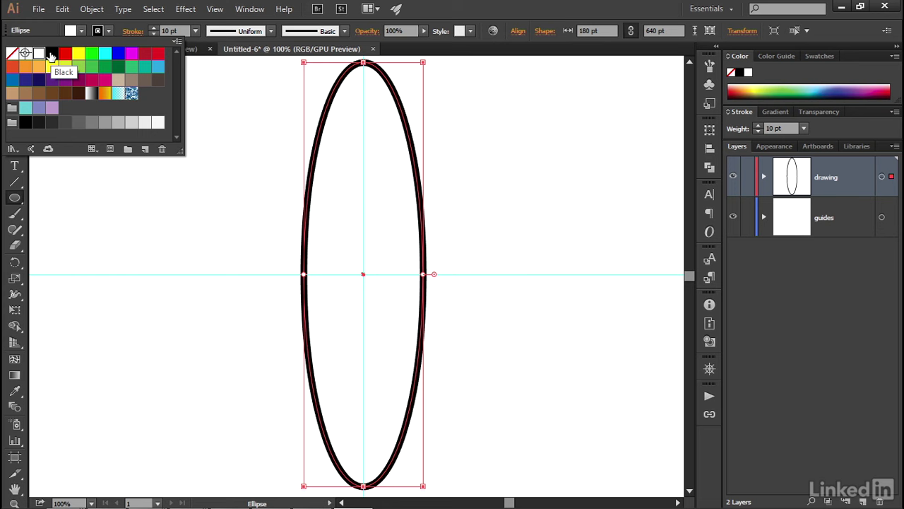
left_click(51, 55)
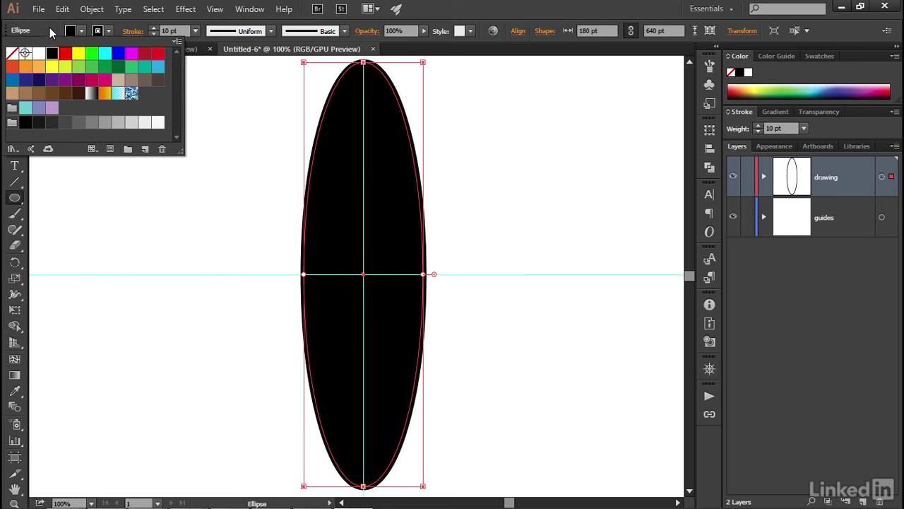
left_click(49, 27)
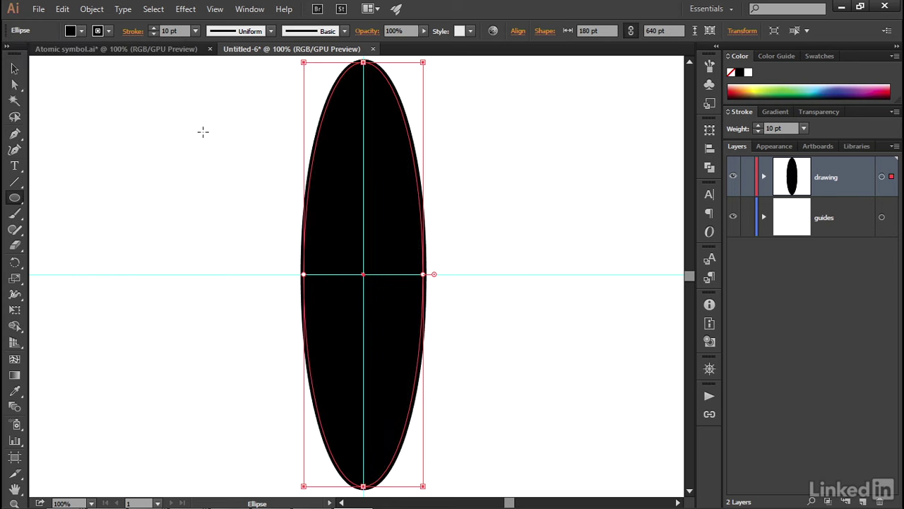
Hide the guides layer and target the ellipse's Fill in the Appearance panel
key("v")
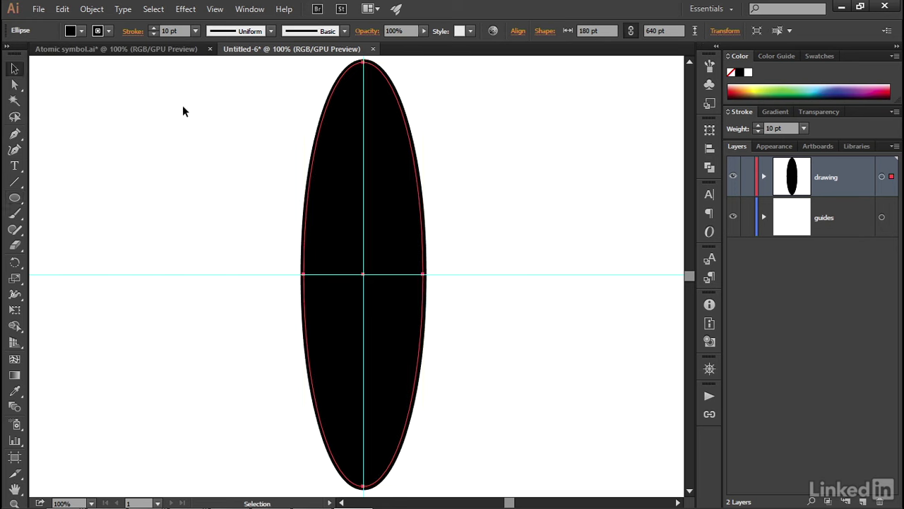
left_click(733, 219)
left_click(775, 147)
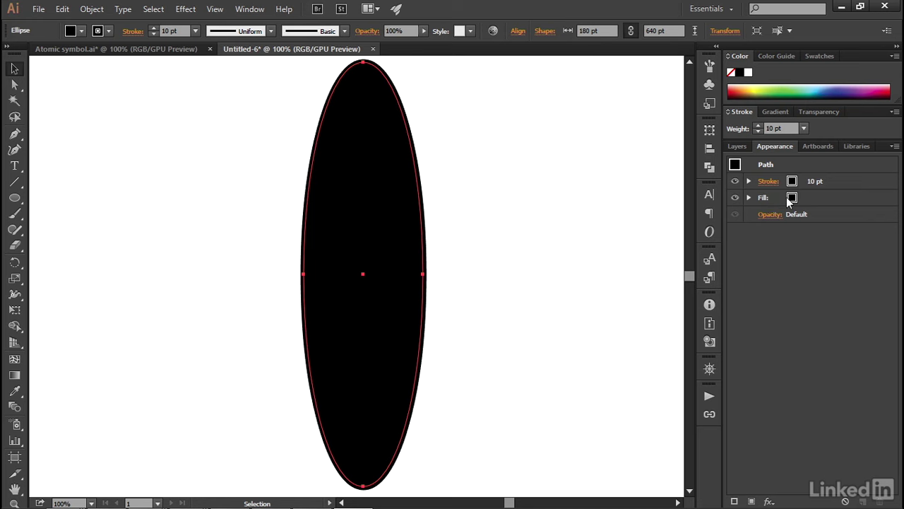
left_click(813, 196)
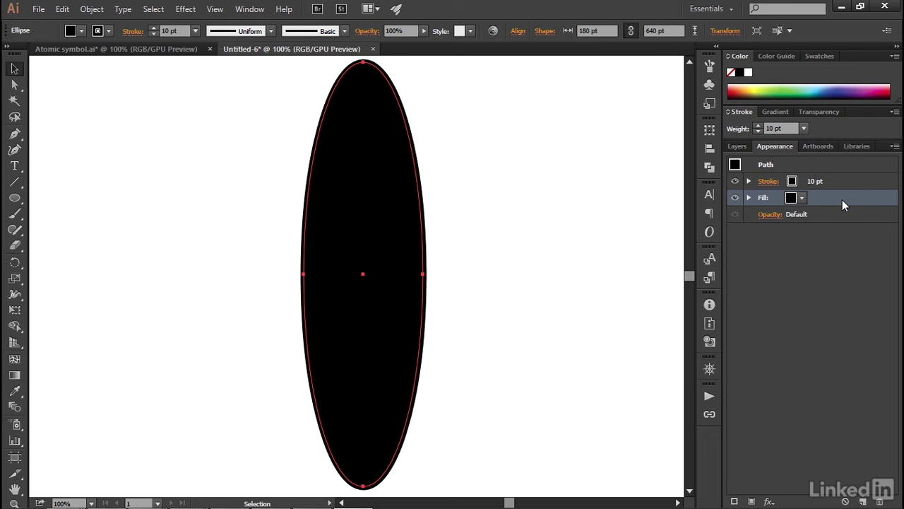
Apply a Convert to Shape Ellipse effect to the fill, sized absolutely at 64 × 64 pt
left_click(769, 501)
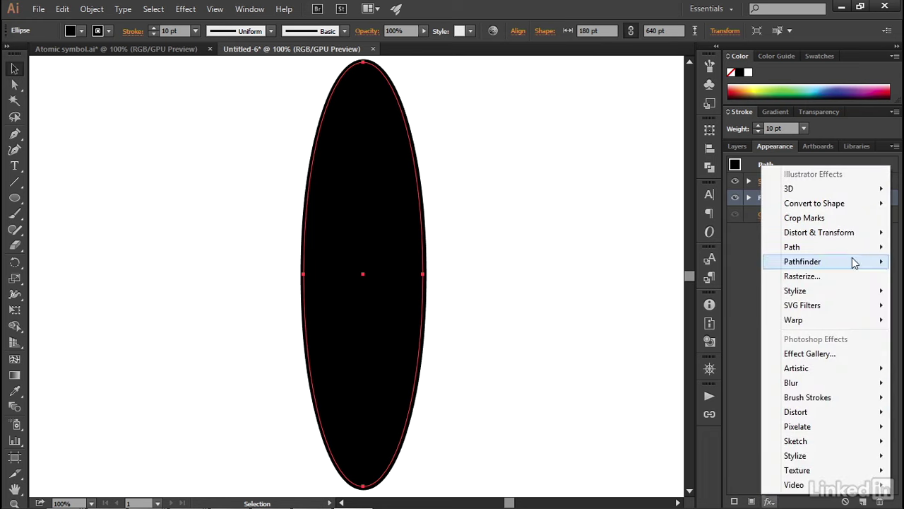
mouse_move(856, 208)
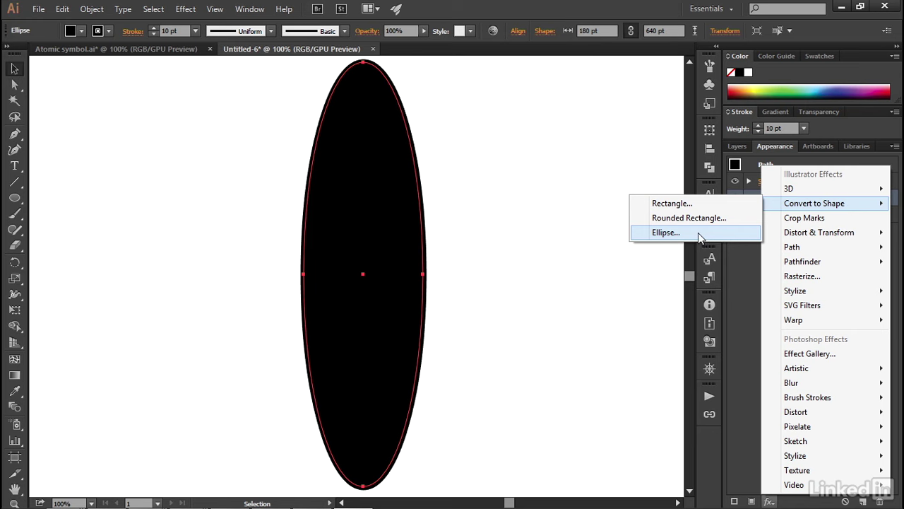
left_click(698, 234)
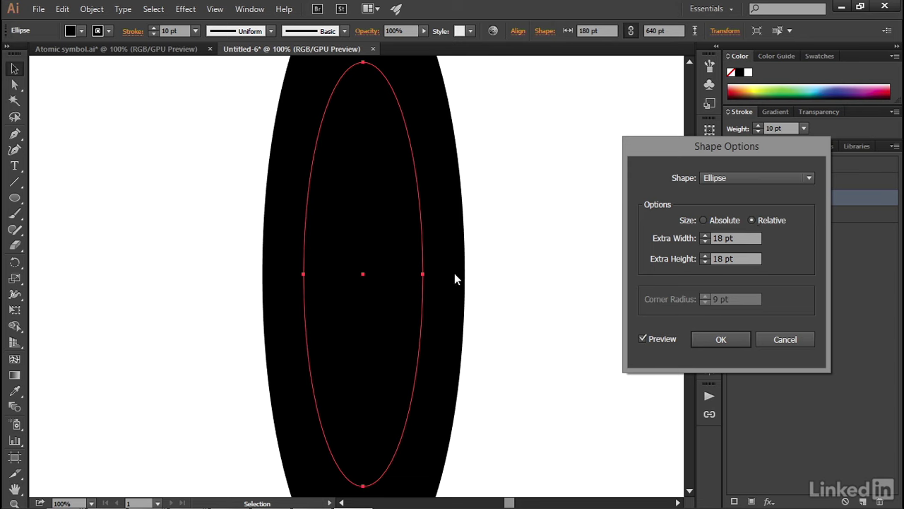
left_click(704, 221)
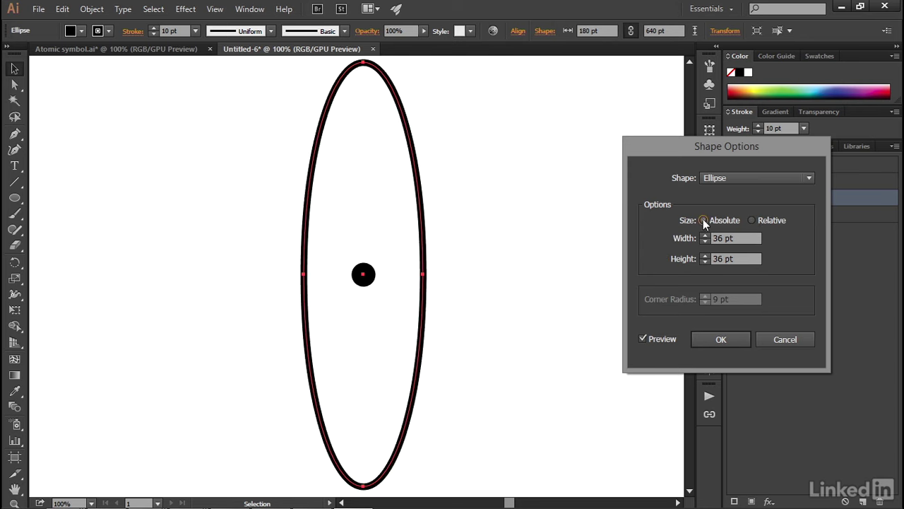
left_click_drag(742, 238, 708, 239)
type("64")
key("Tab")
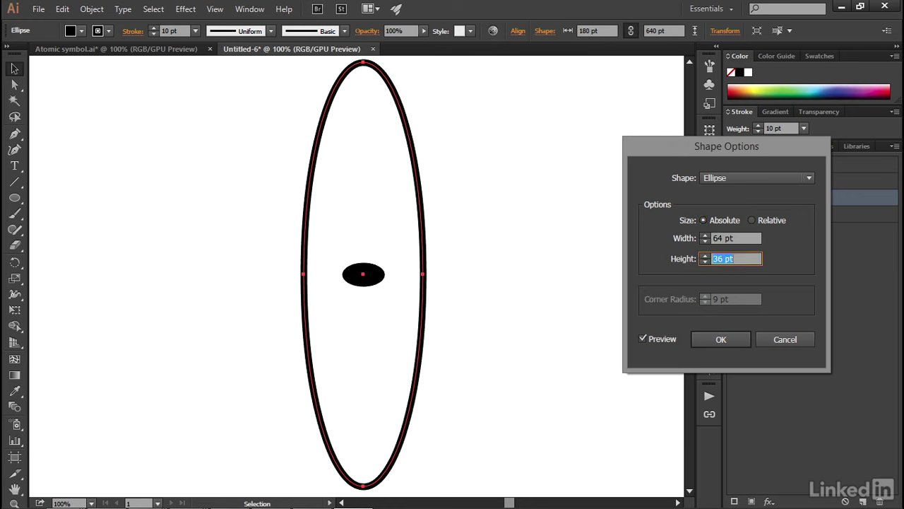
type("64")
key("Tab")
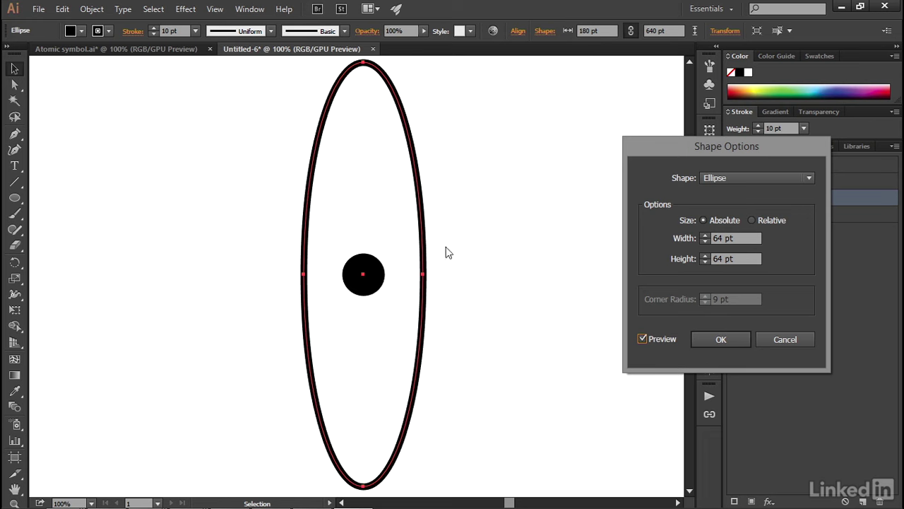
left_click(701, 340)
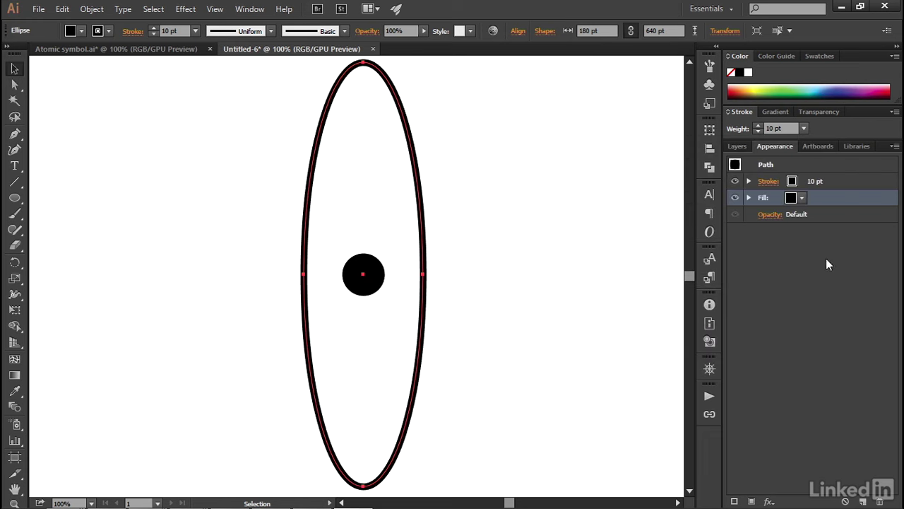
Add a Transform effect to the stroke with a rotation angle of 360/3, giving 120°
left_click(842, 181)
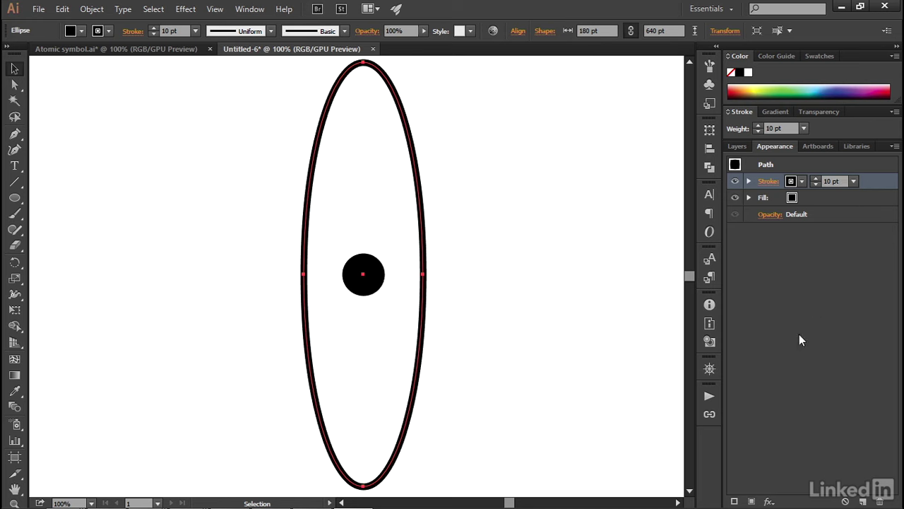
left_click(769, 501)
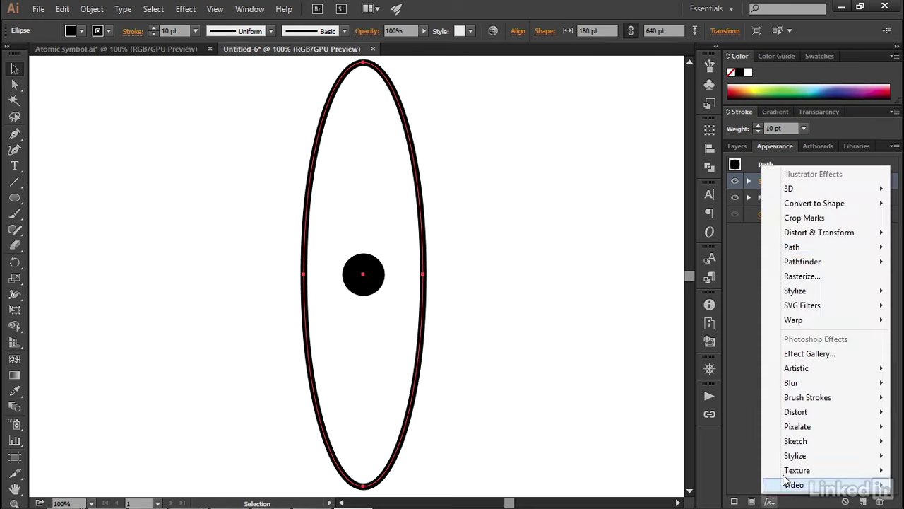
mouse_move(768, 232)
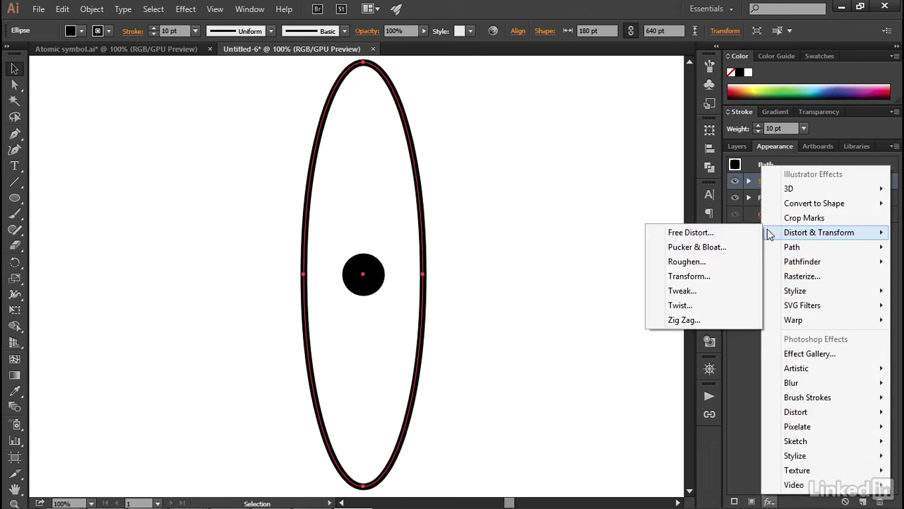
left_click(725, 275)
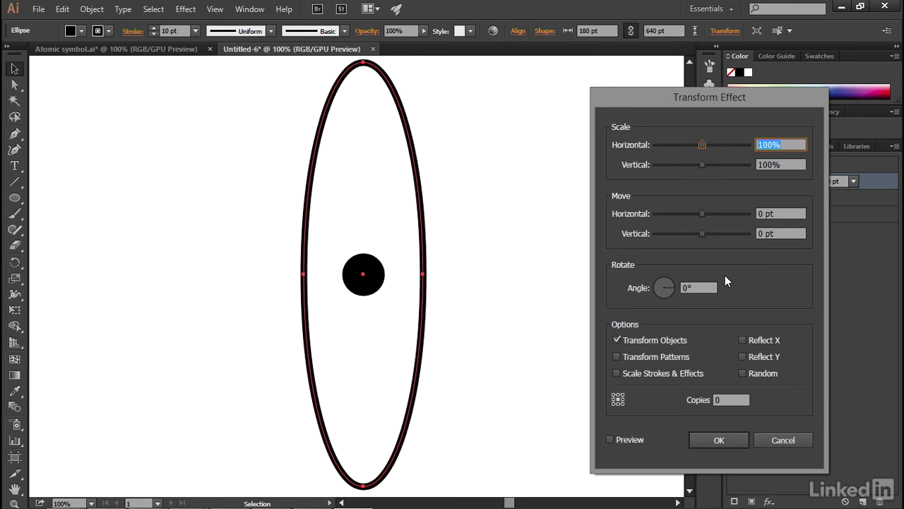
left_click(704, 288)
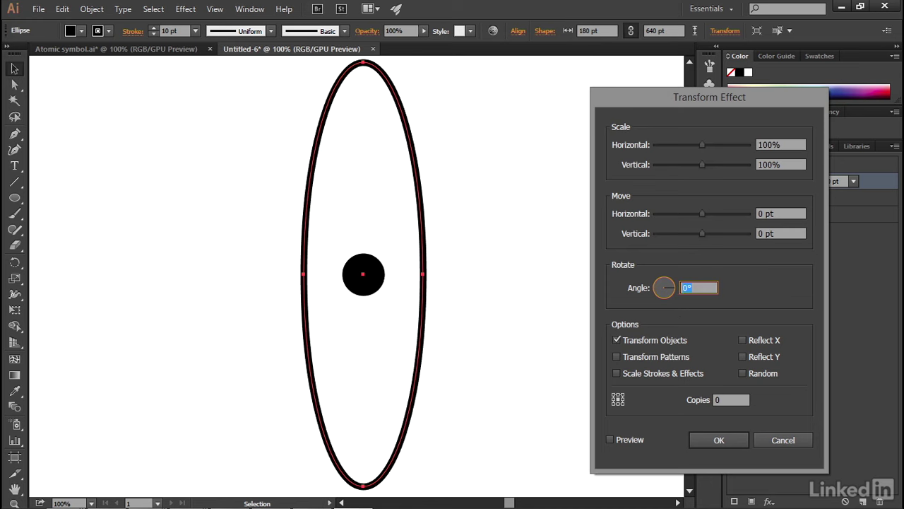
type("360")
key("Tab")
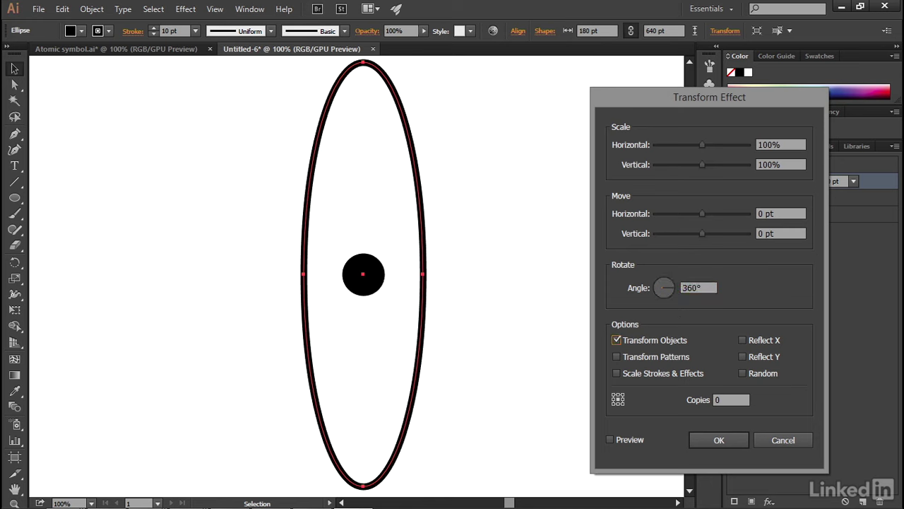
key("shift+Tab")
type("/3")
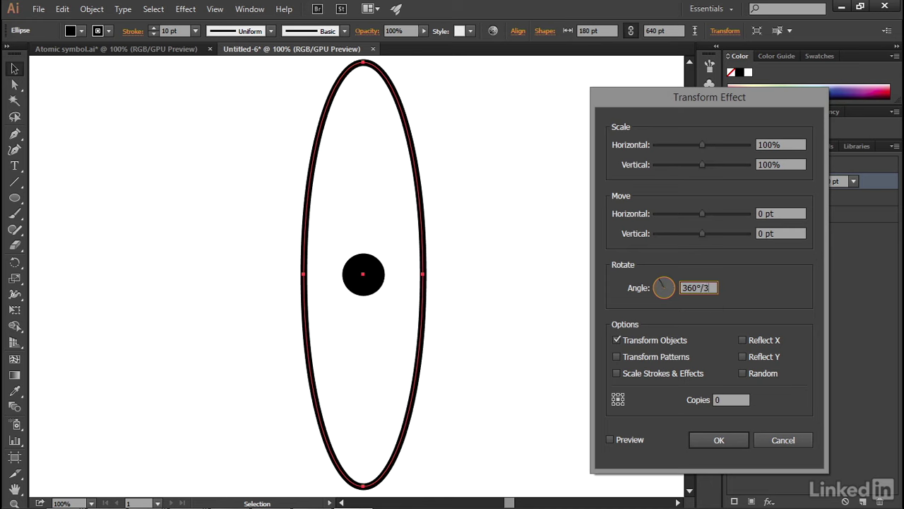
key("Tab")
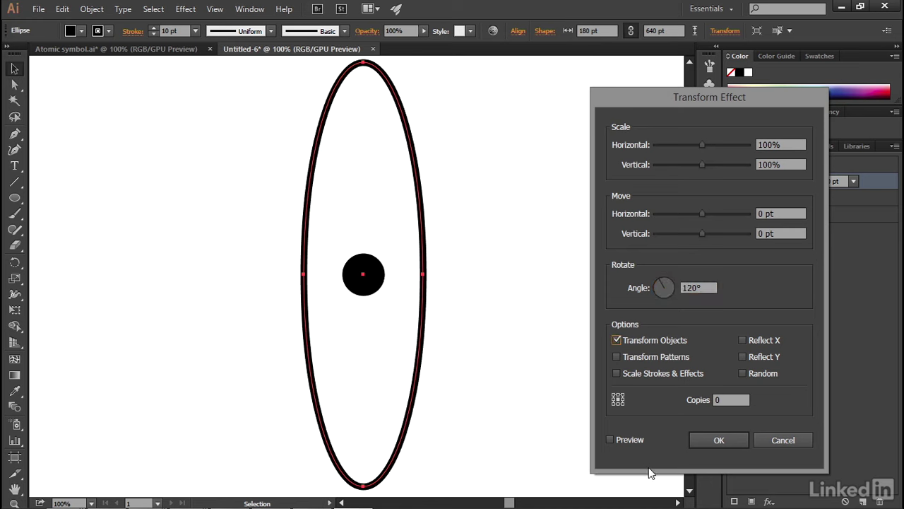
Preview and apply the 120° rotation around the centre reference point
left_click(609, 439)
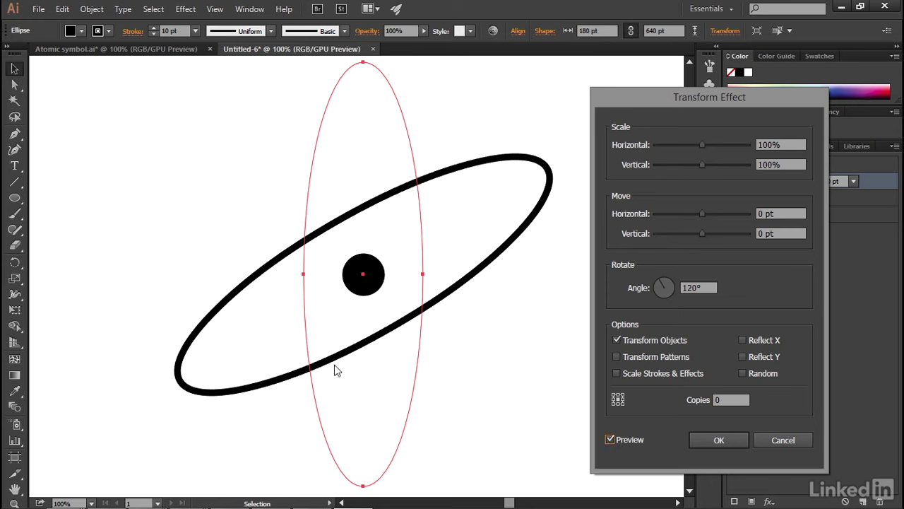
left_click(614, 400)
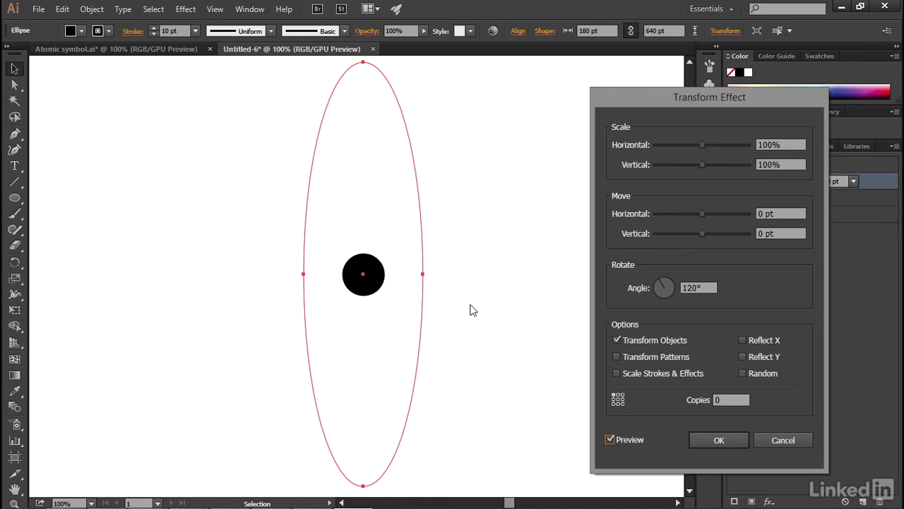
left_click(618, 400)
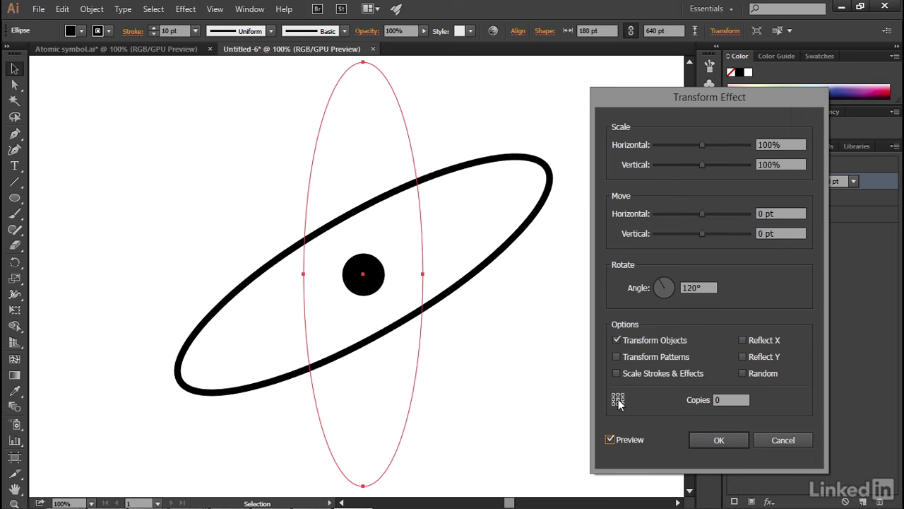
left_click(703, 443)
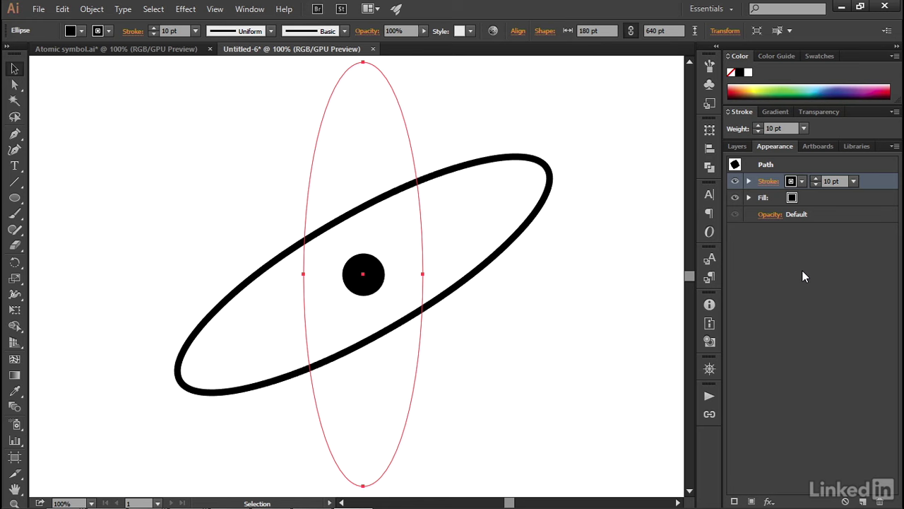
Reopen the stroke's Transform effect and set Copies to 2
left_click(749, 180)
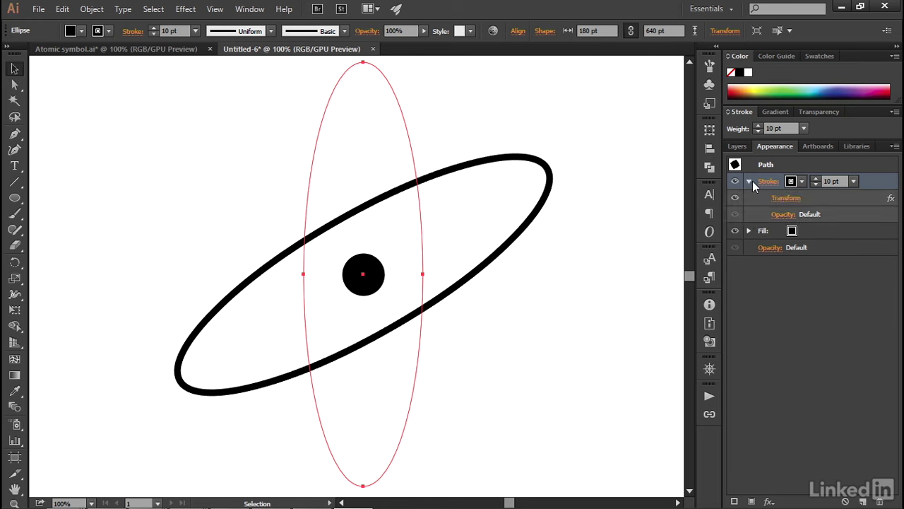
left_click(791, 200)
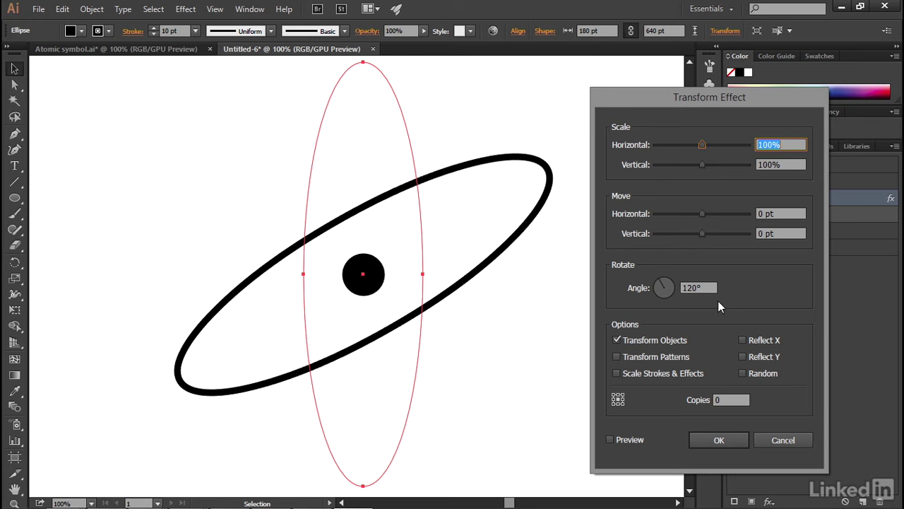
left_click(610, 439)
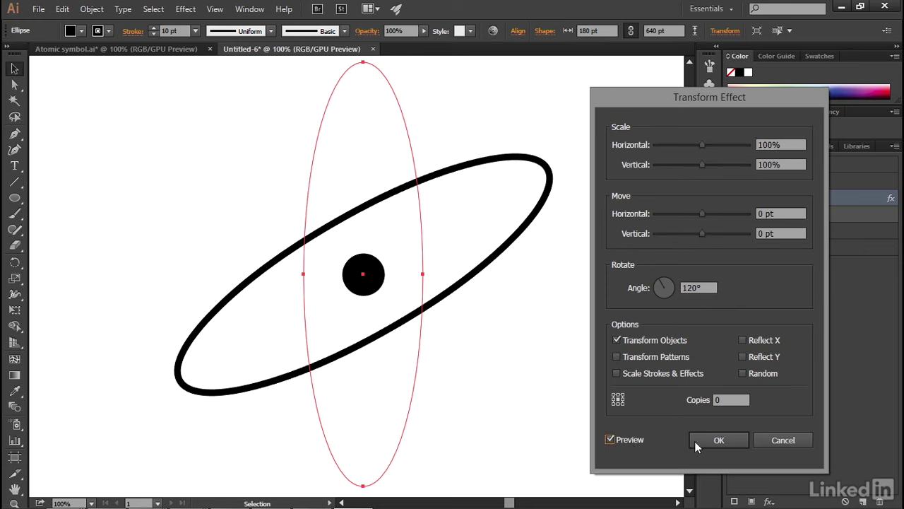
double_click(729, 403)
key("Up")
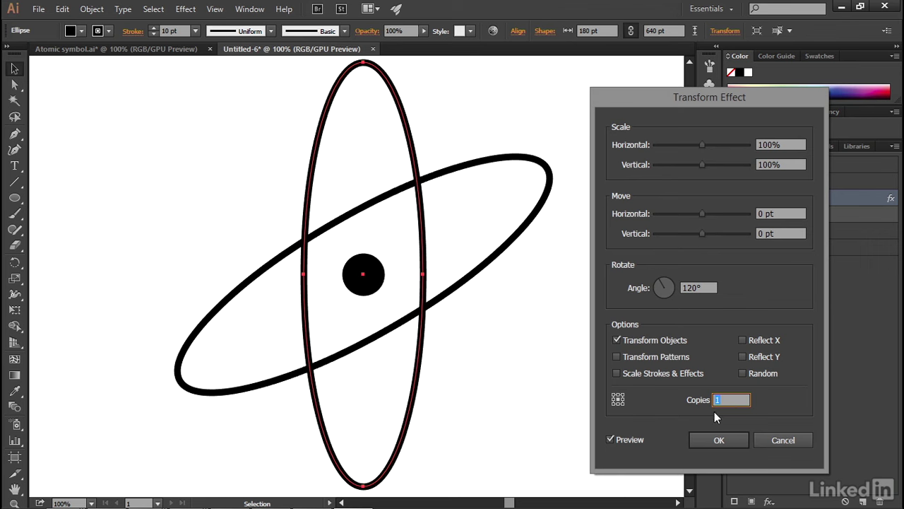
key("Up")
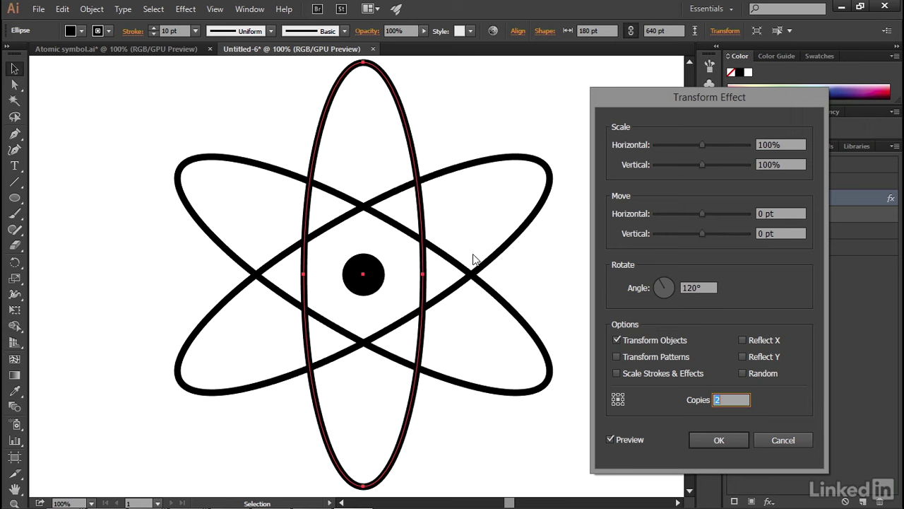
left_click(699, 437)
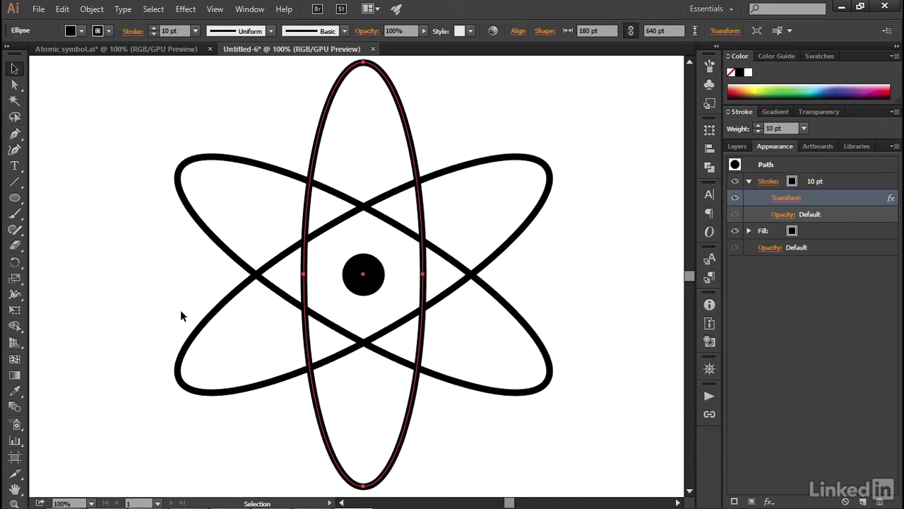
Switch to the Atomic symbol.ai document tab with Ctrl+Tab
key("ctrl")
key("ctrl+Tab")
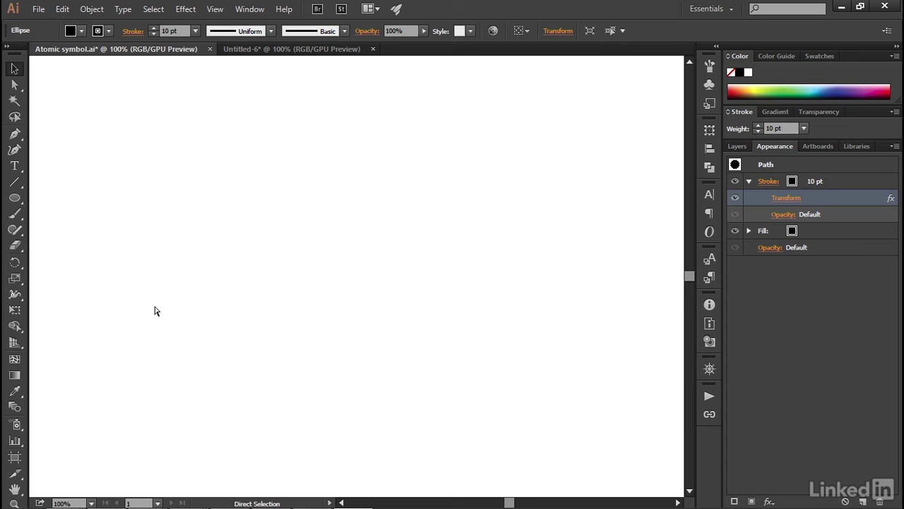